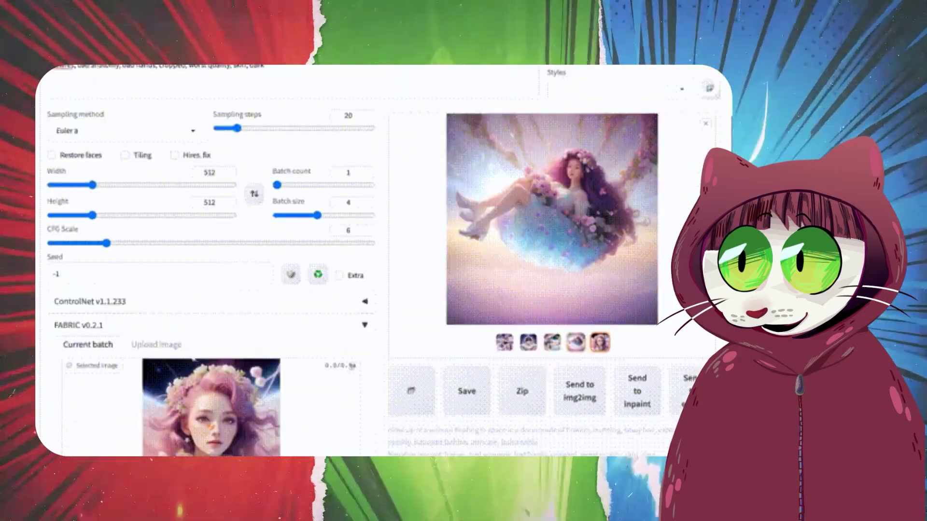
- In FABRIC, like the close-up flower-dress portrait and dislike another image
scroll(381, 261, down, 3)
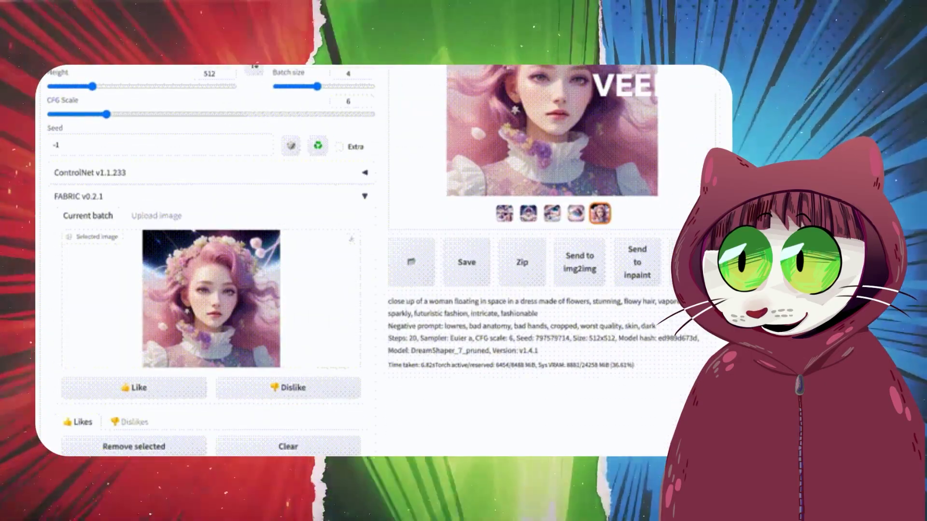
click(134, 388)
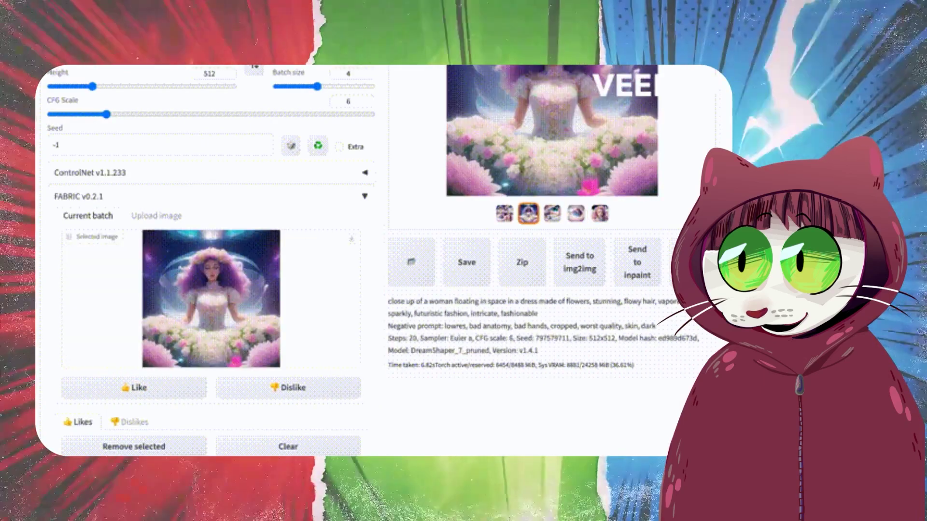
click(288, 387)
- Open the close-up image large in the gallery and step back to the previous image
scroll(288, 387, up, 3)
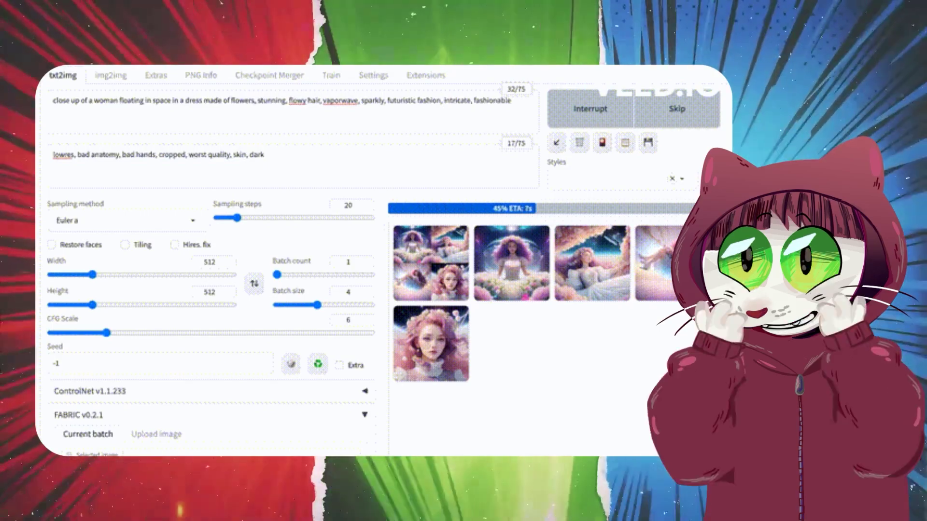
scroll(389, 290, down, 1)
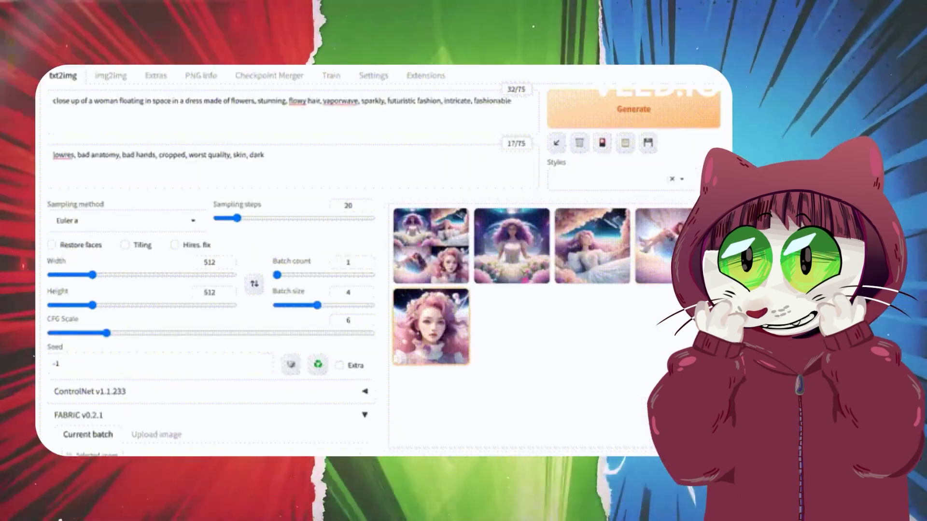
click(430, 326)
scroll(464, 261, down, 3)
key(Left)
key(Left)
key(Left)
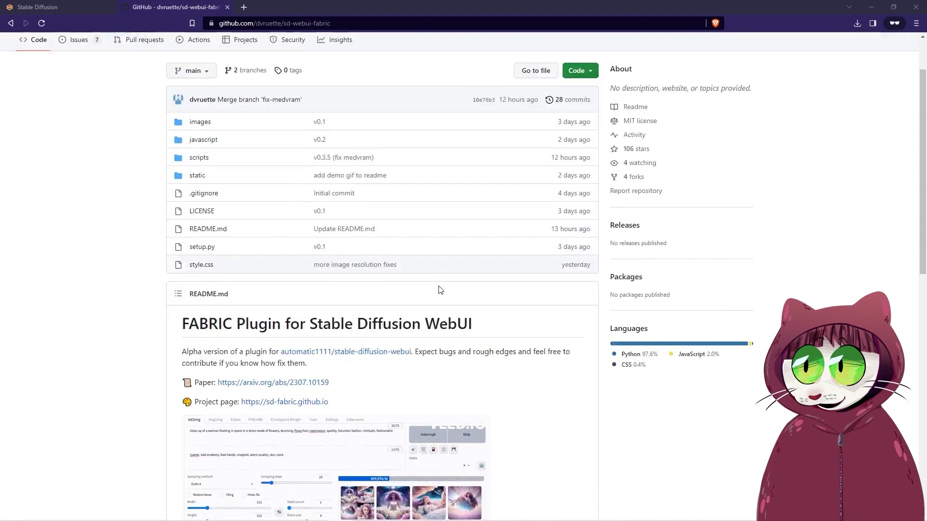
scroll(465, 316, down, 5)
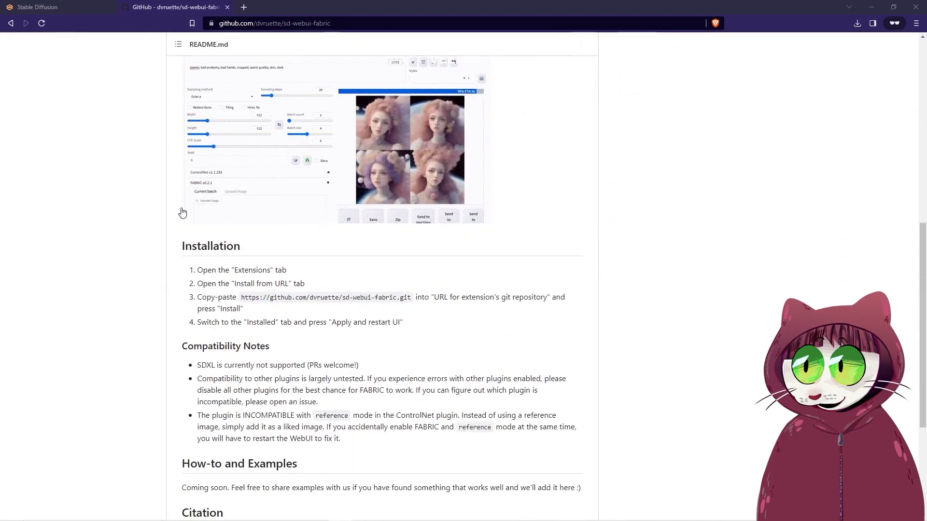
drag(242, 298, 411, 297)
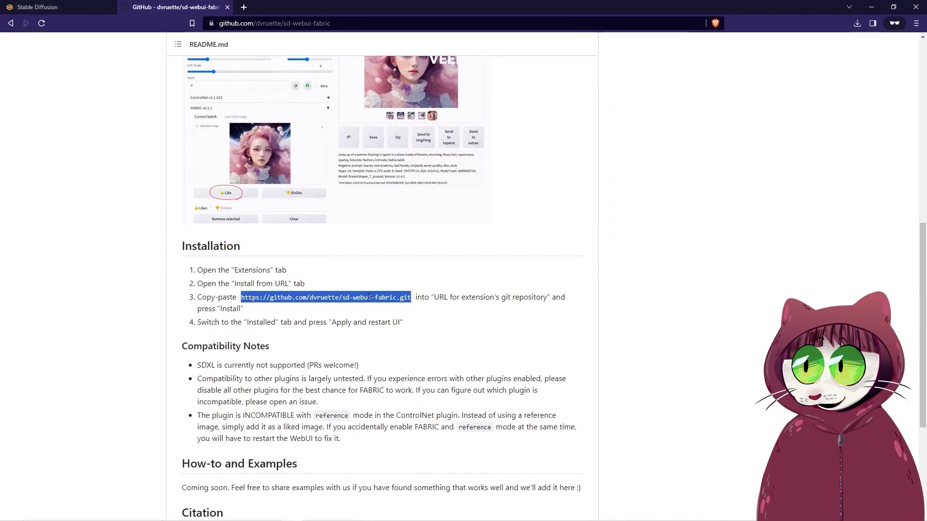
right_click(350, 295)
click(375, 304)
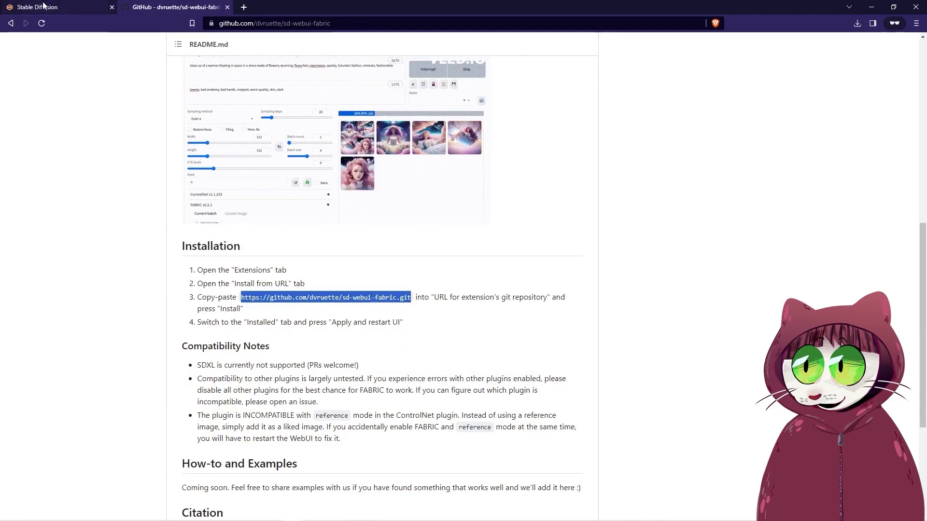
- Install the extension in the WebUI from the pasted sd-webui-fabric.git URL
click(70, 12)
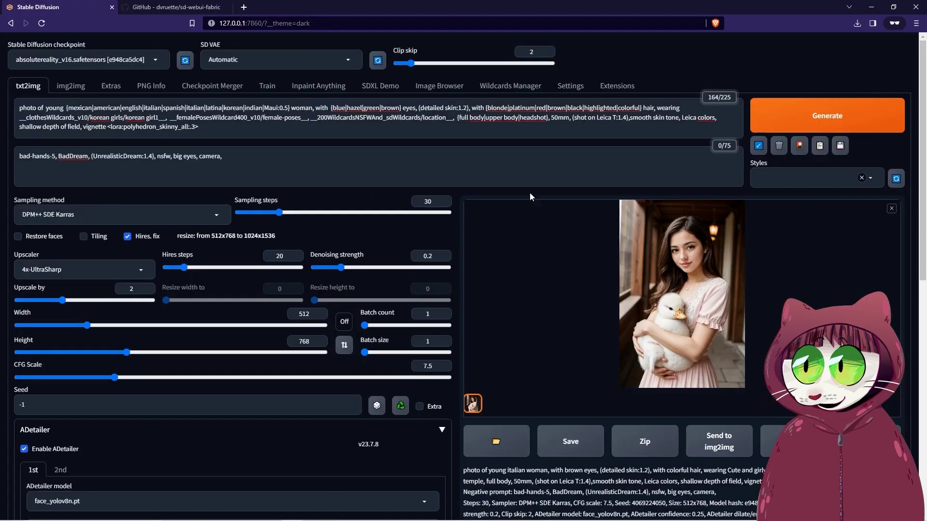
click(612, 88)
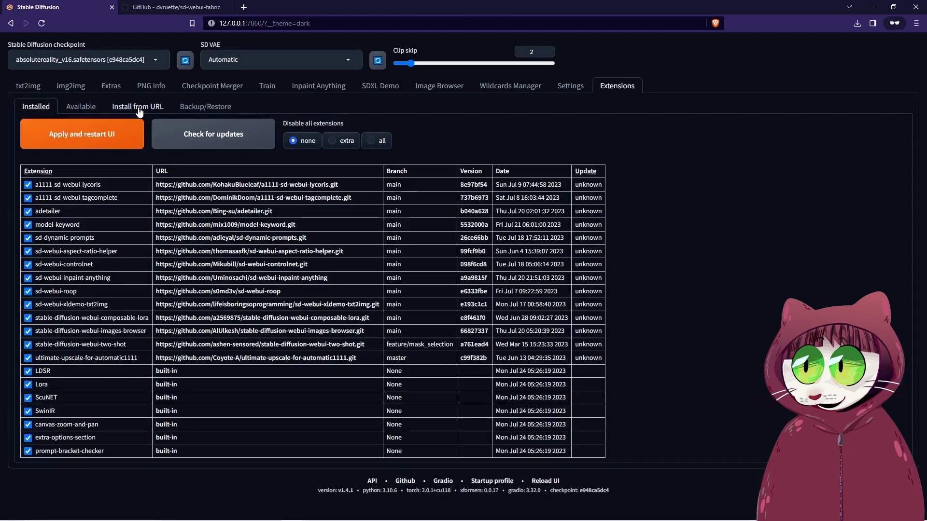
click(139, 111)
right_click(78, 140)
click(94, 212)
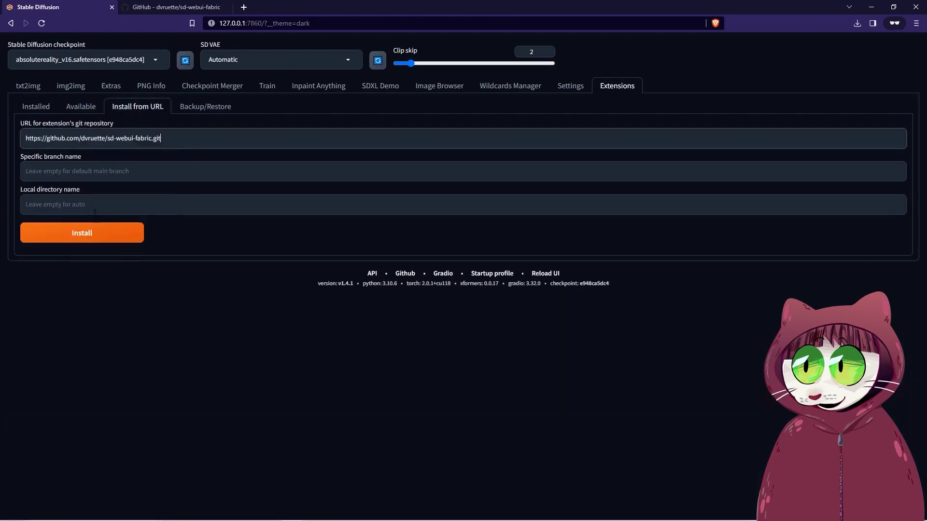
click(65, 234)
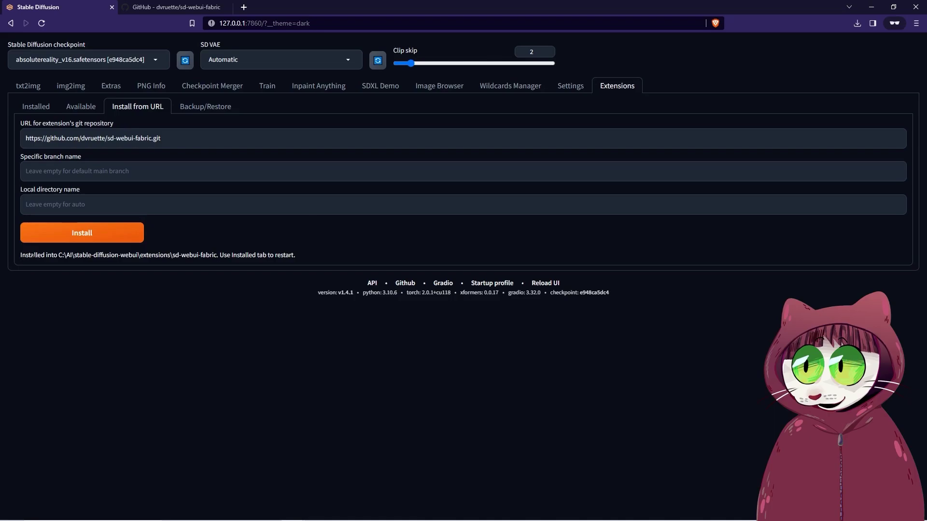
- Check installed extensions for updates, then apply and restart the UI
click(46, 109)
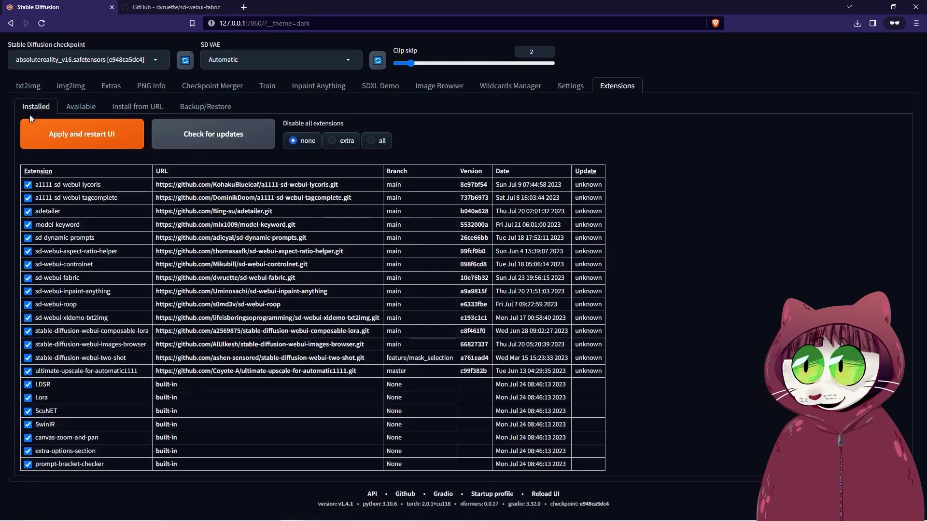
click(217, 140)
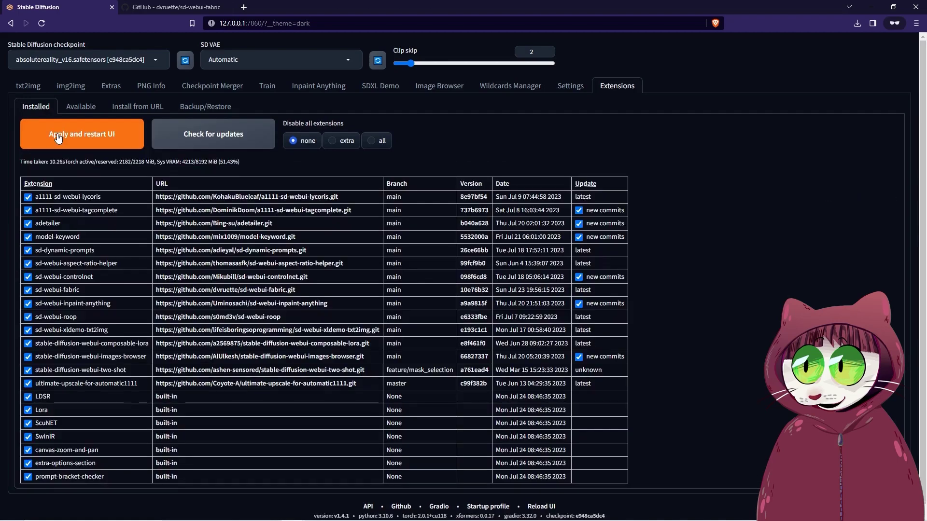
click(57, 137)
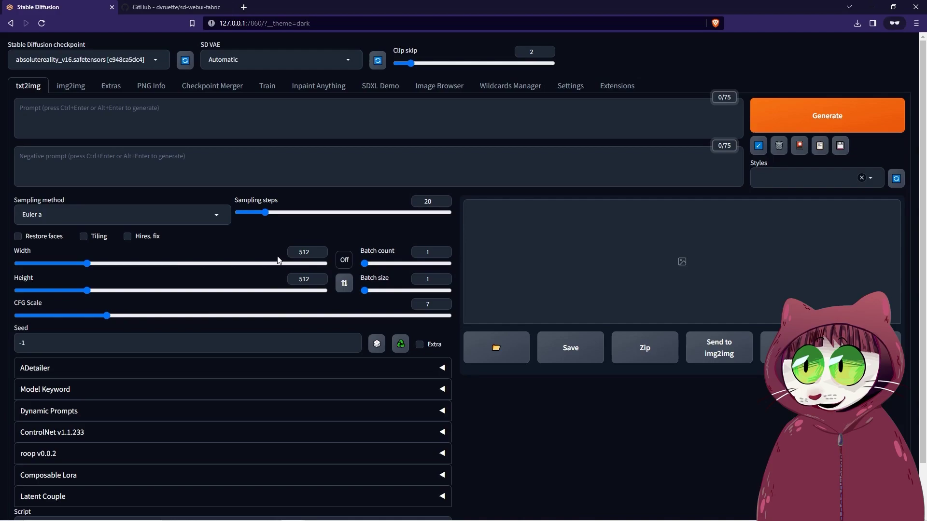
- Scroll down the txt2img page and expand the FABRIC v0.3.5 accordion
scroll(340, 401, down, 1)
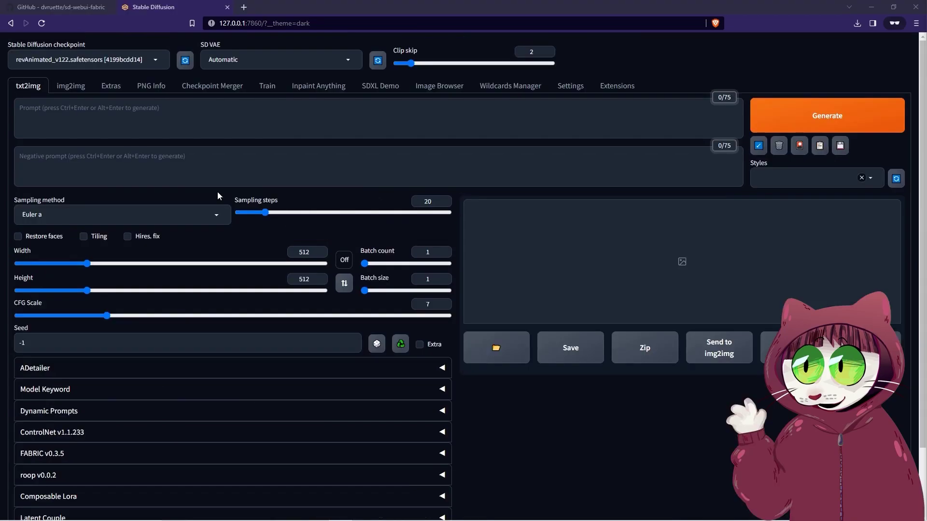
scroll(253, 335, down, 2)
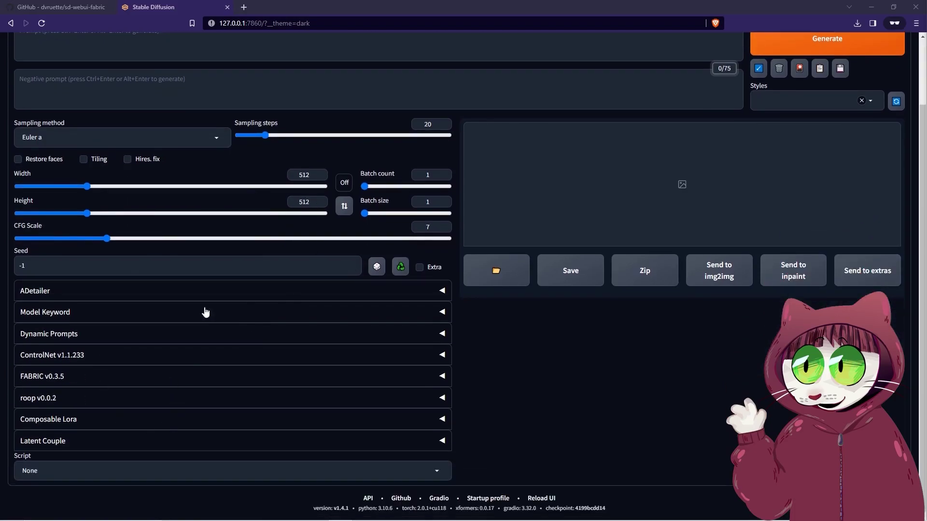
click(36, 378)
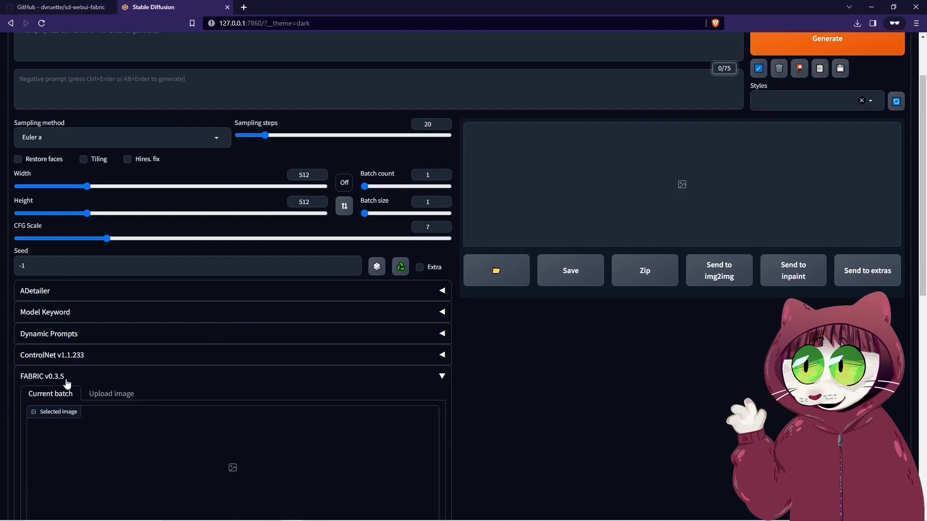
scroll(358, 338, down, 5)
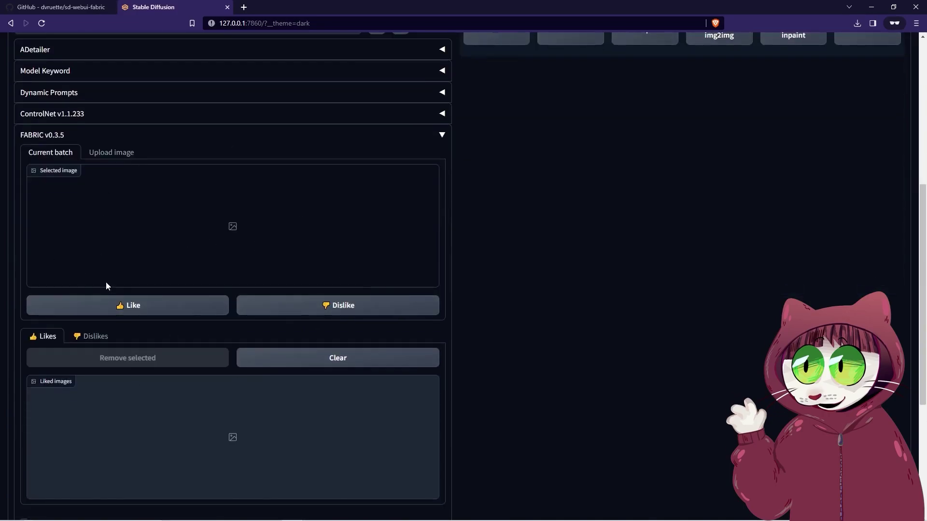
scroll(208, 369, up, 7)
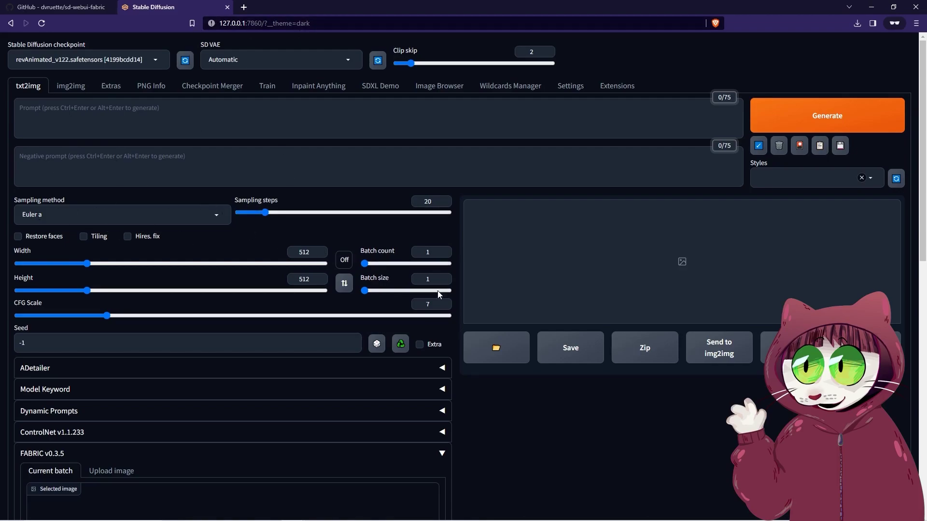
- Raise the Batch size to 4 with the spinner arrows
click(445, 278)
click(444, 277)
click(444, 278)
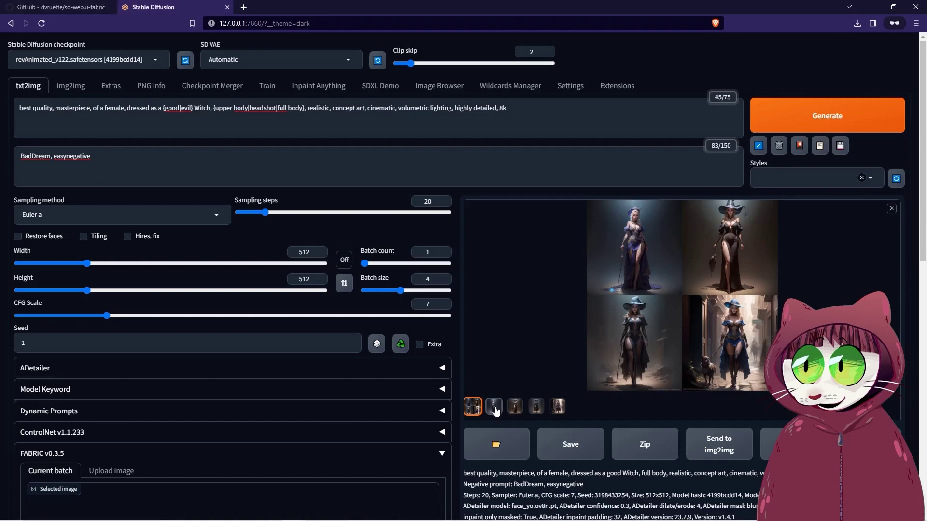
- Step through the generated witches, then select the purple-dress witch as FABRIC's image
click(637, 246)
scroll(448, 407, down, 3)
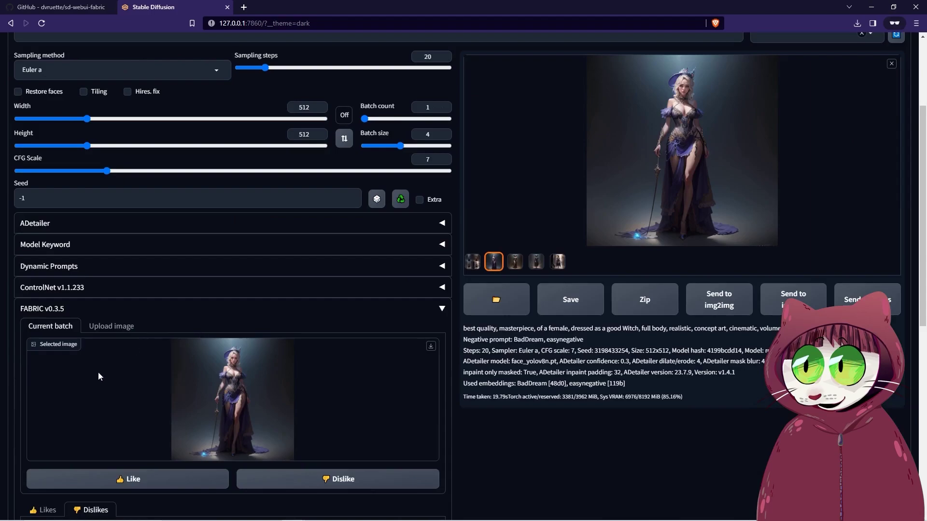
key(Right)
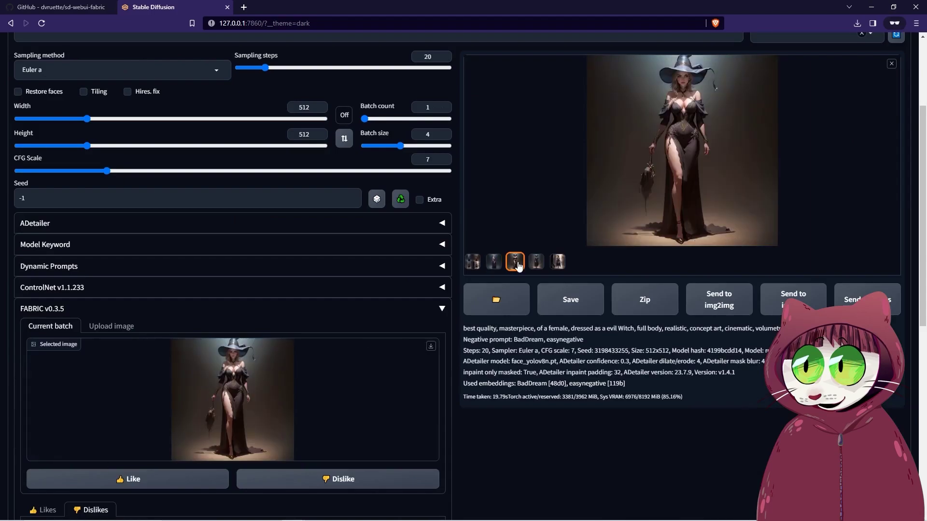
click(536, 261)
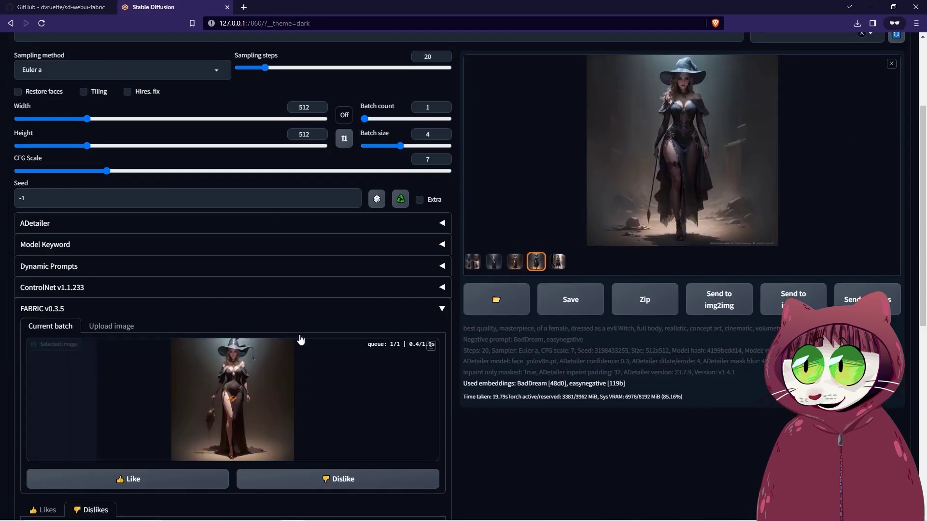
key(Right)
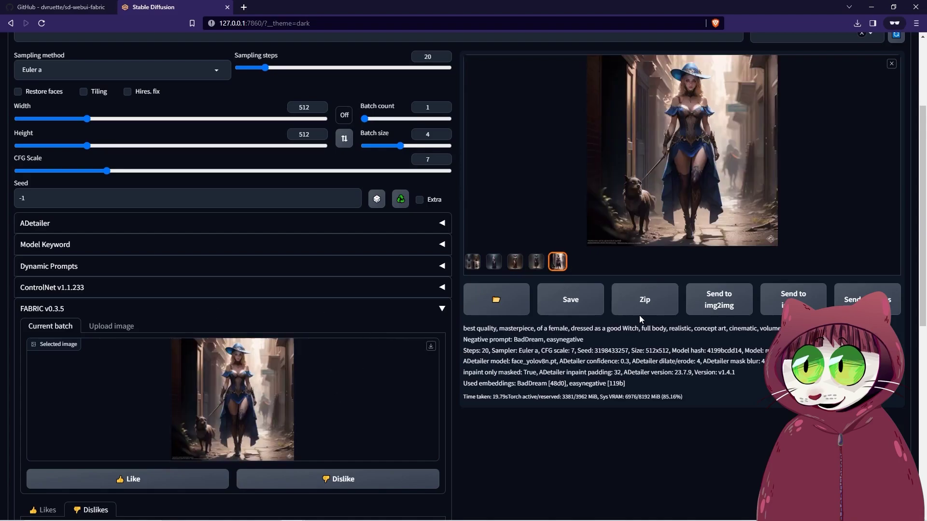
scroll(438, 282, down, 1)
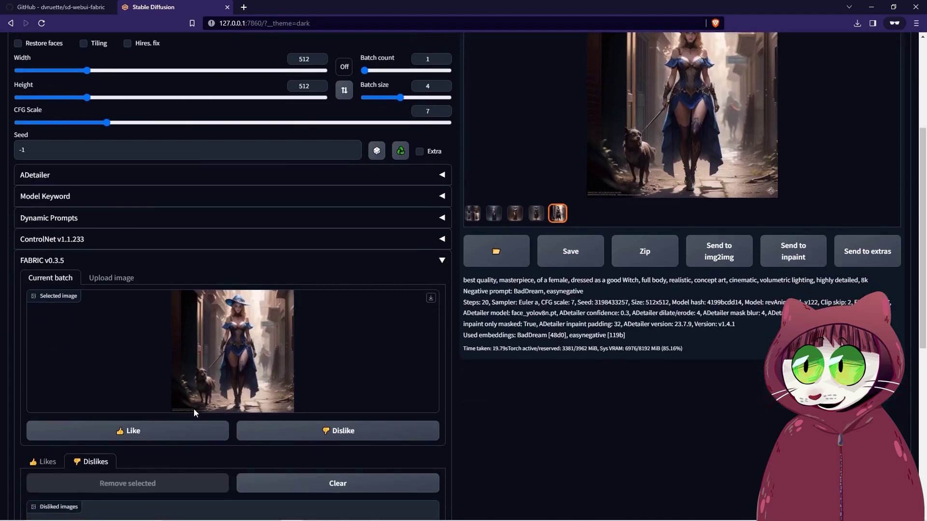
click(494, 214)
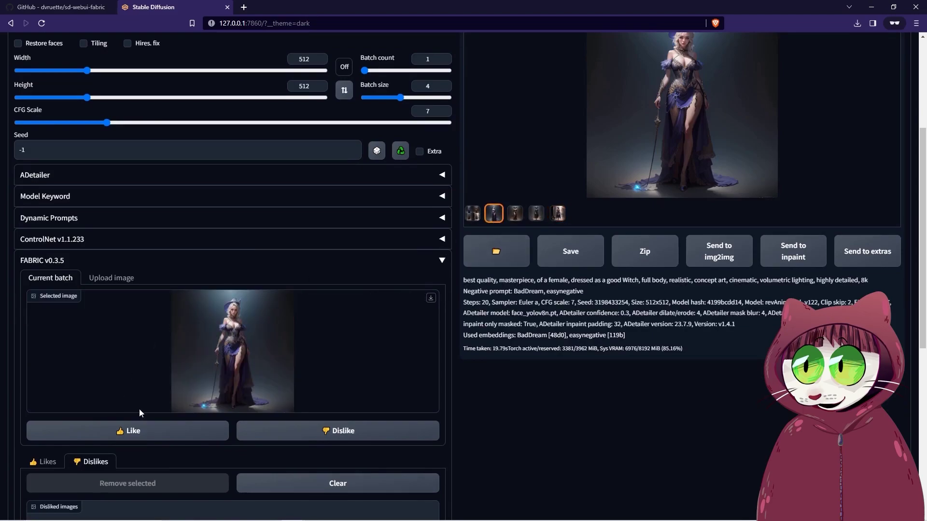
- Like the purple-dress witch, review the dog and dark-dressed witches, then view the Likes list
click(138, 434)
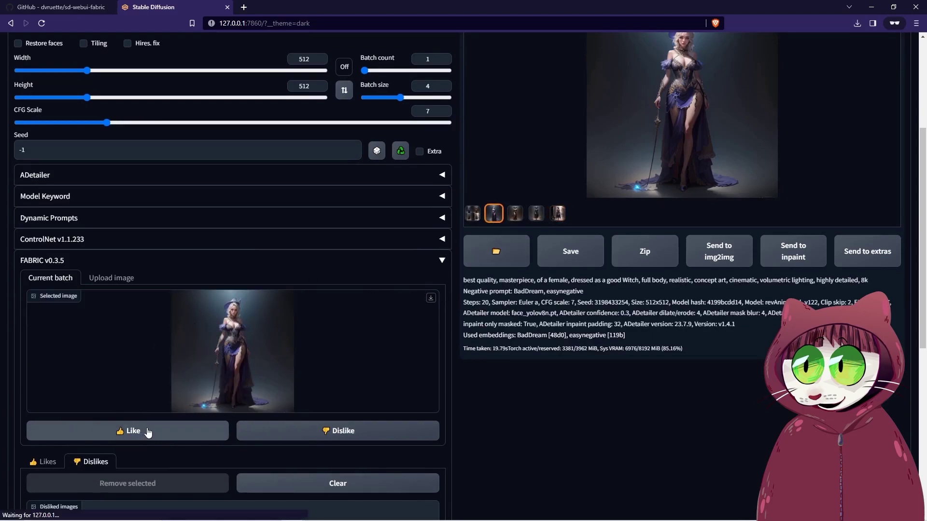
click(557, 214)
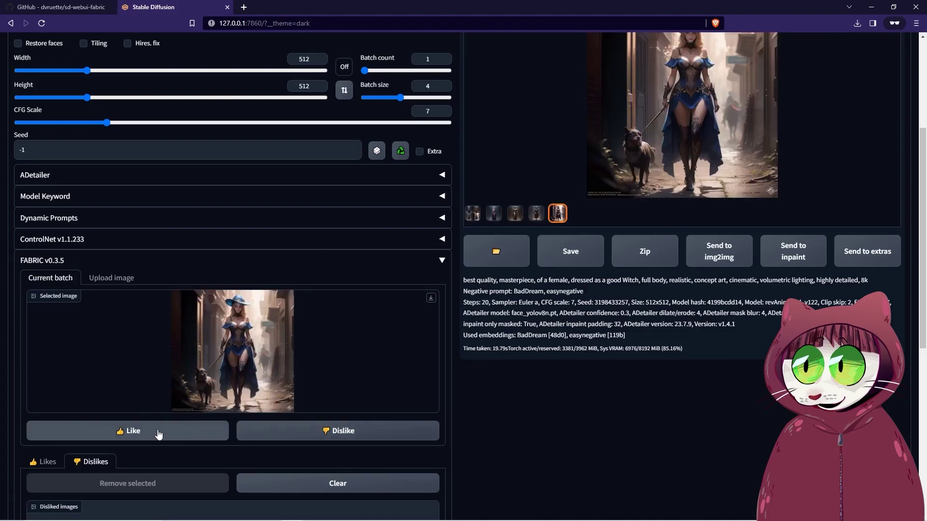
click(515, 213)
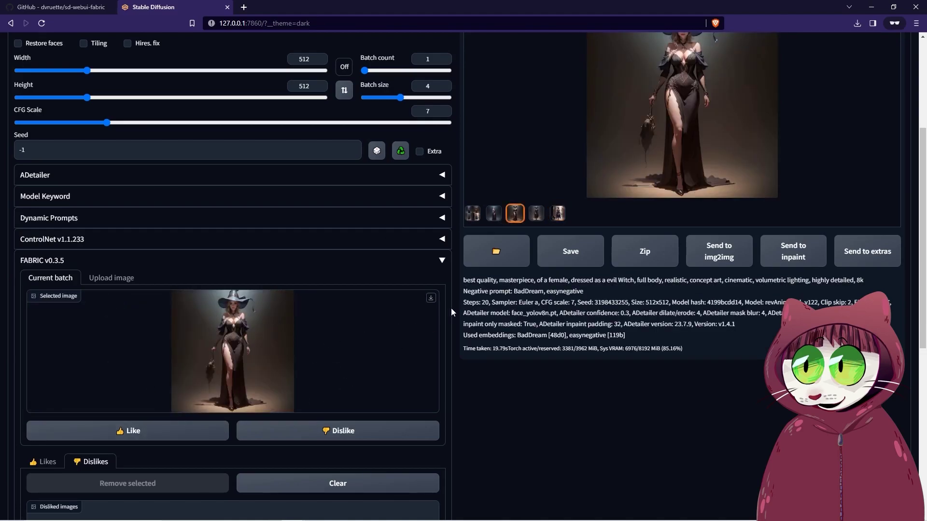
click(537, 213)
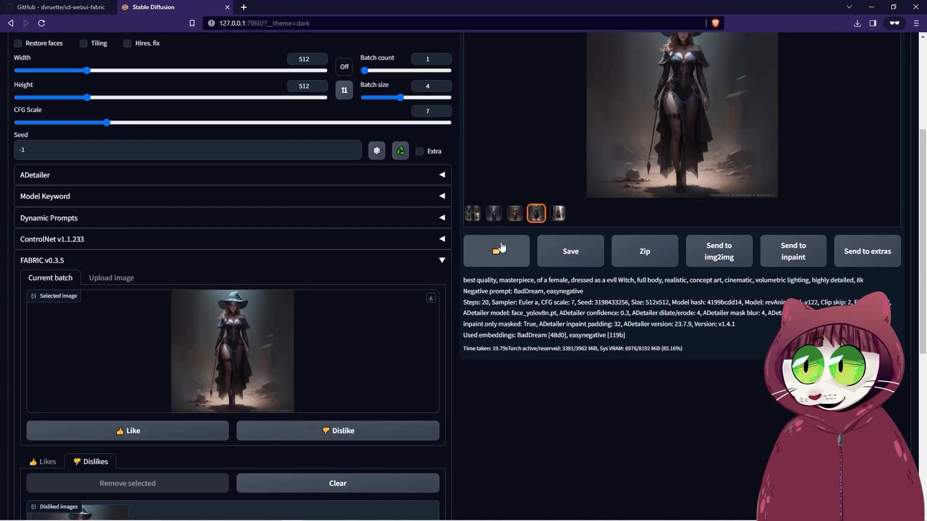
scroll(106, 373, down, 4)
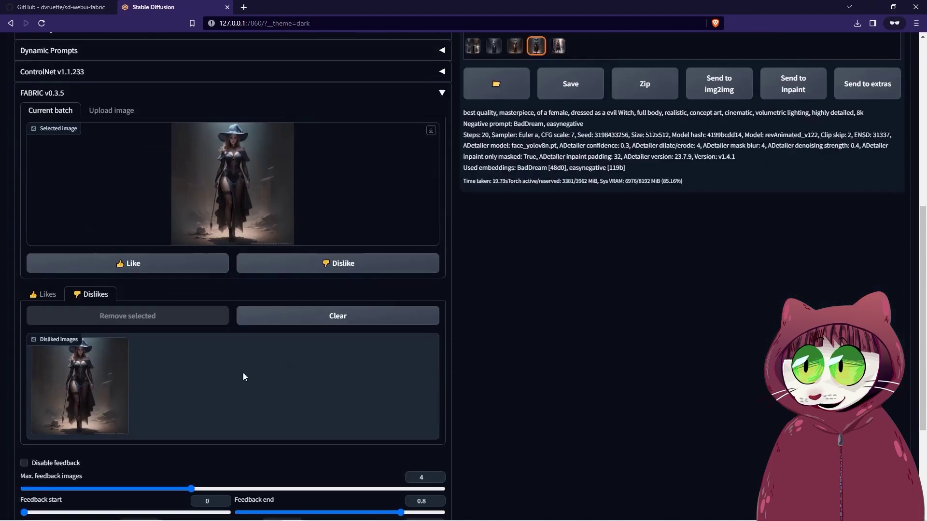
click(48, 270)
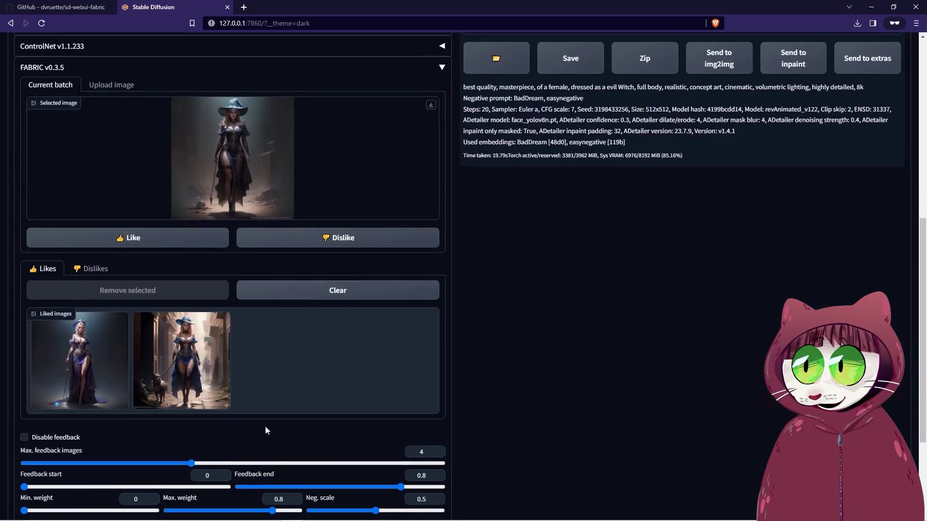
scroll(266, 427, down, 3)
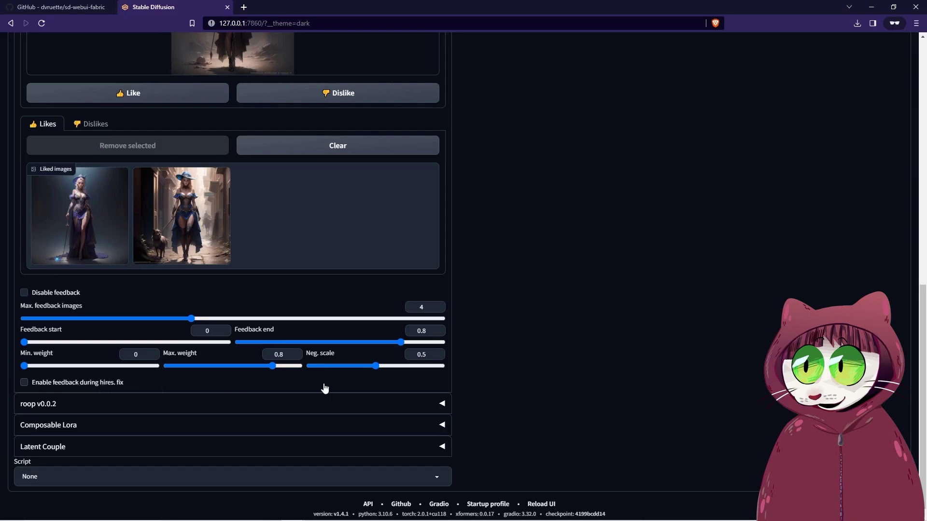
scroll(341, 342, up, 6)
scroll(350, 382, up, 3)
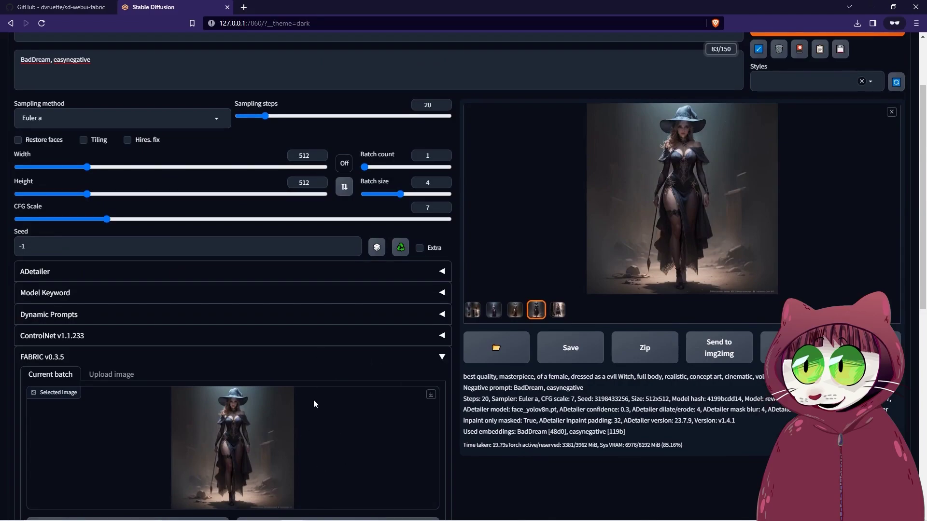
- Browse the new blue-dress witch batch, ending on the blue-dress alley witch with a dog
scroll(313, 401, up, 2)
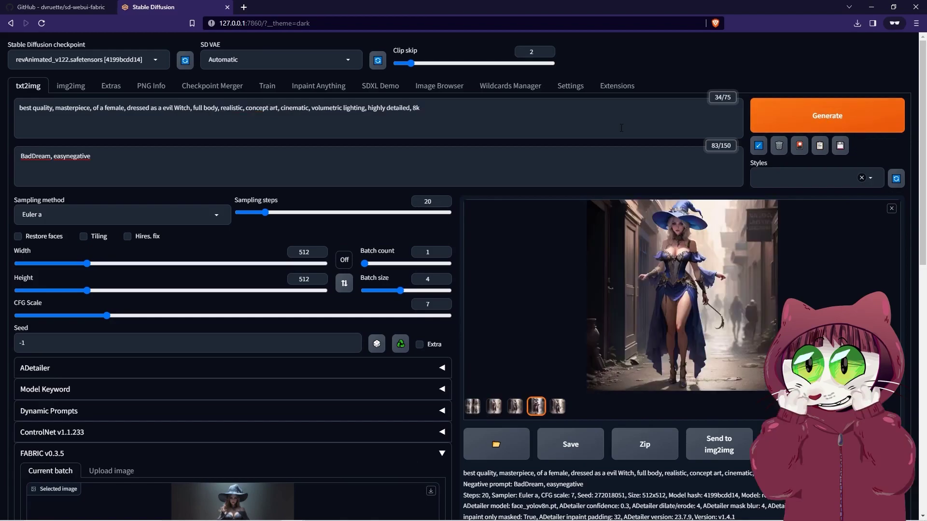
click(495, 408)
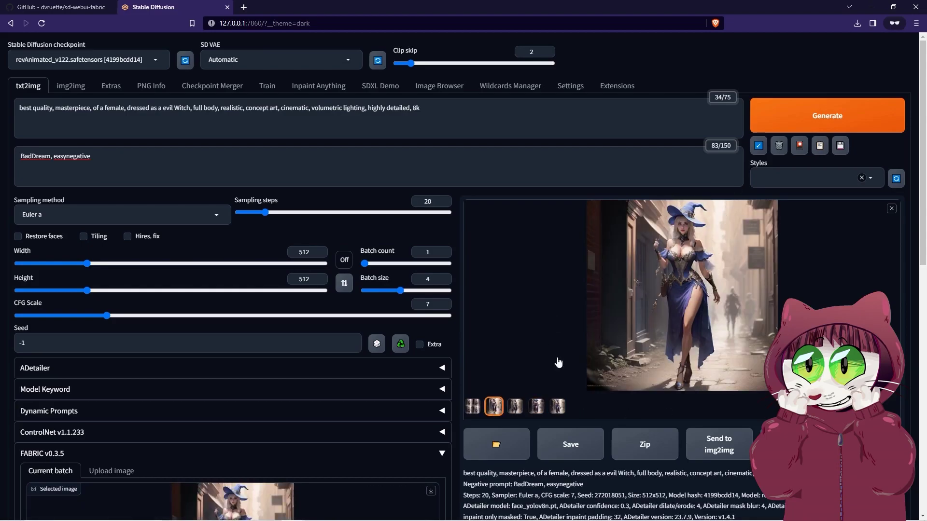
click(514, 407)
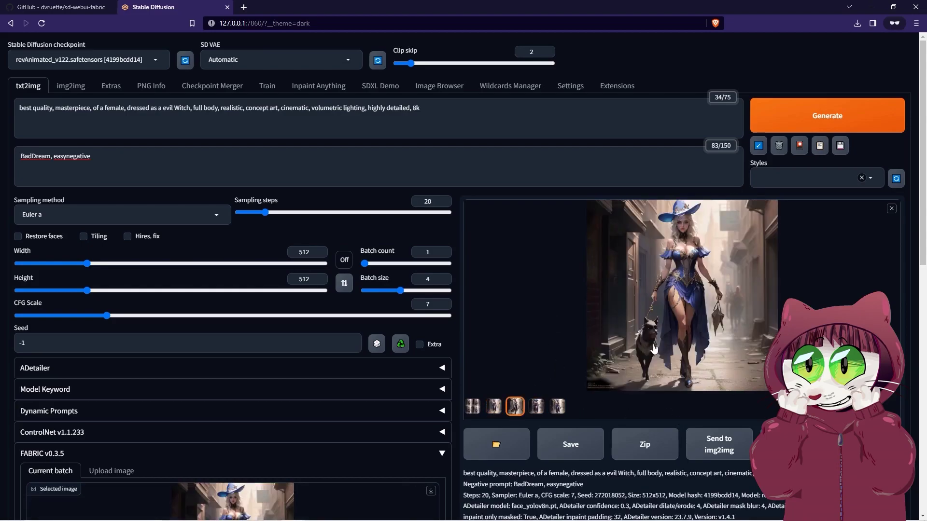
click(537, 407)
click(557, 408)
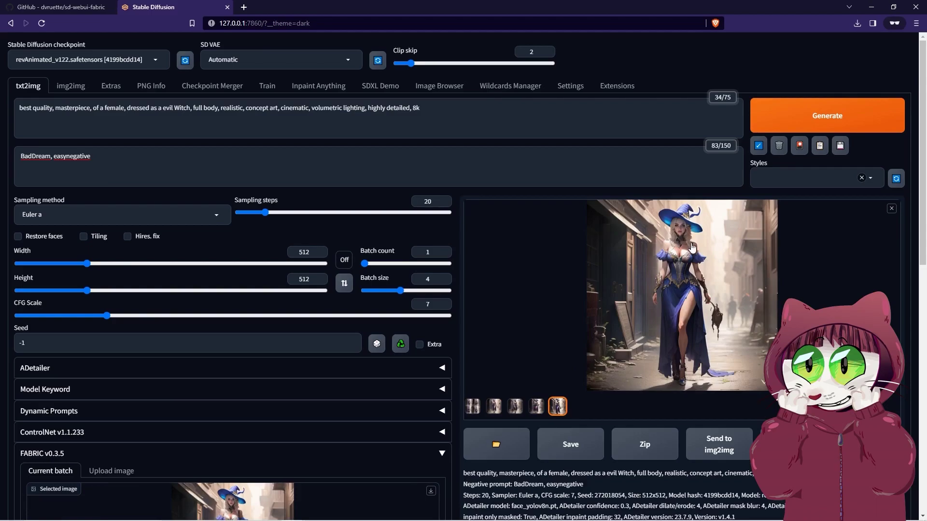
key(Left)
scroll(692, 267, down, 5)
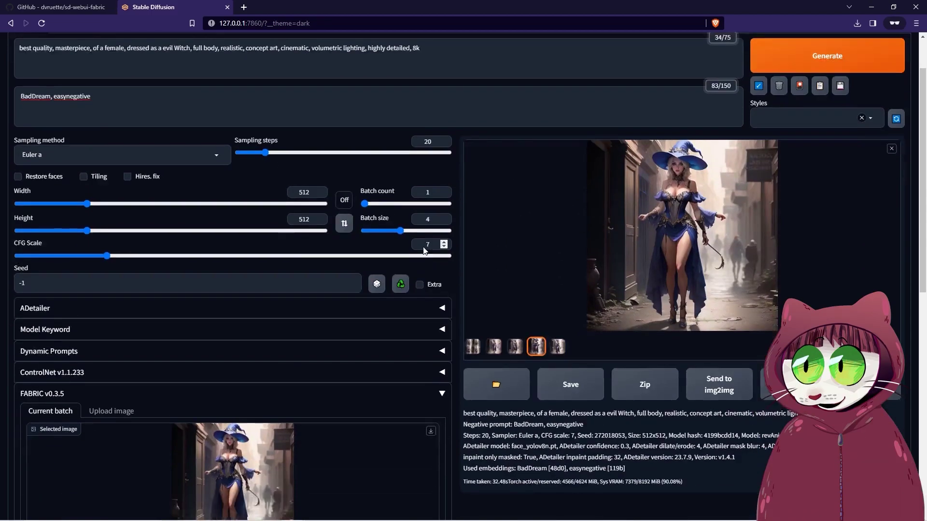
scroll(886, 167, up, 3)
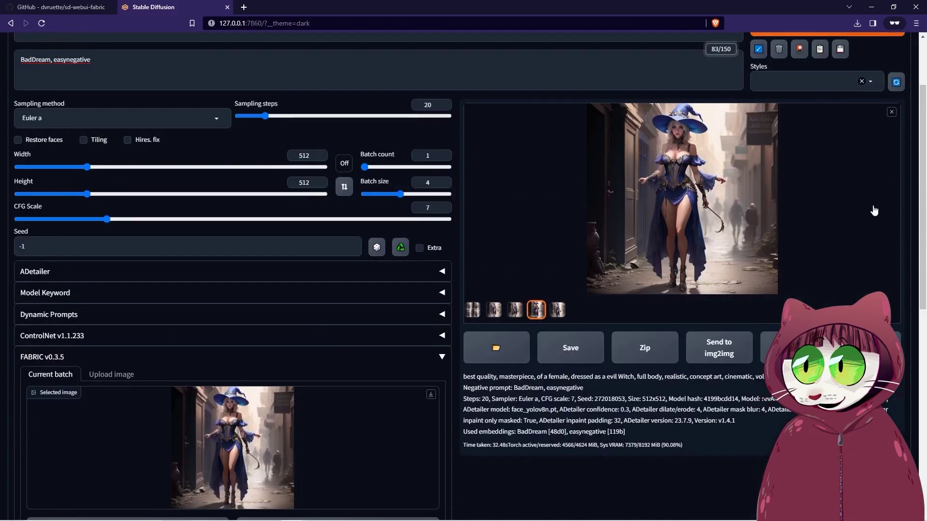
click(558, 310)
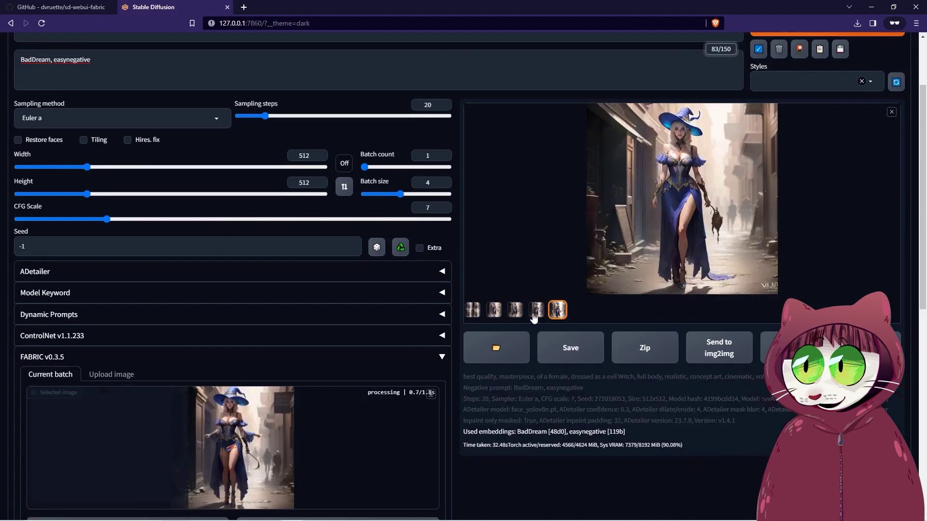
click(514, 310)
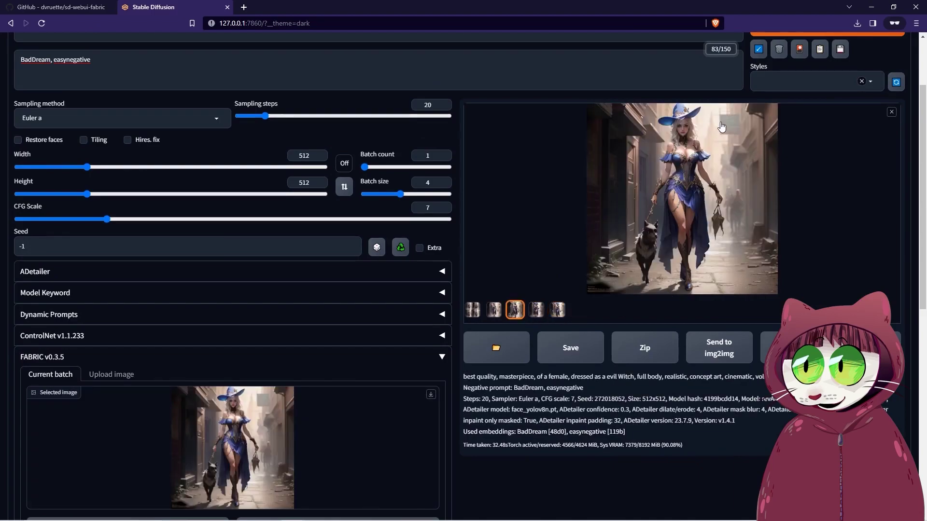
scroll(350, 380, down, 3)
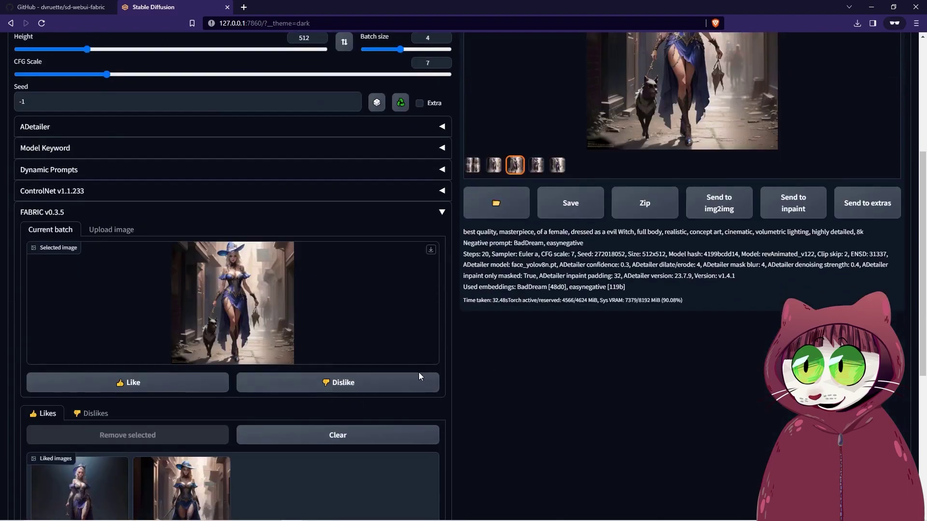
scroll(418, 372, up, 5)
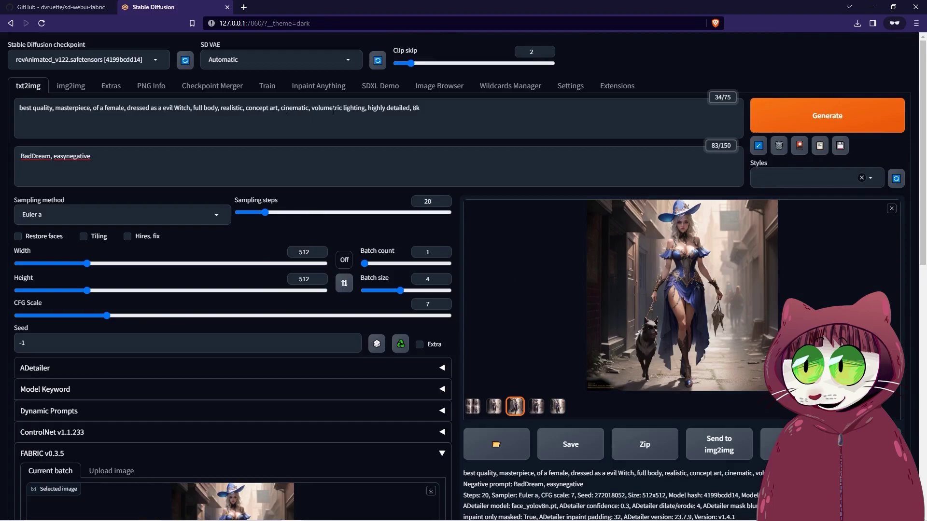
- Change 'evil' to 'good' and insert 'brown hair,' before 'full body' in the prompt
double_click(170, 108)
text(good)
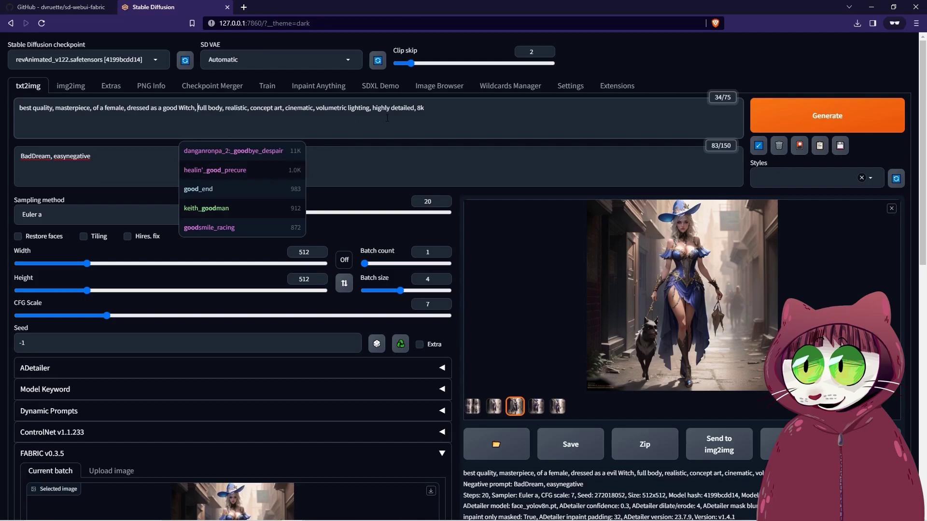
text(brown hair,)
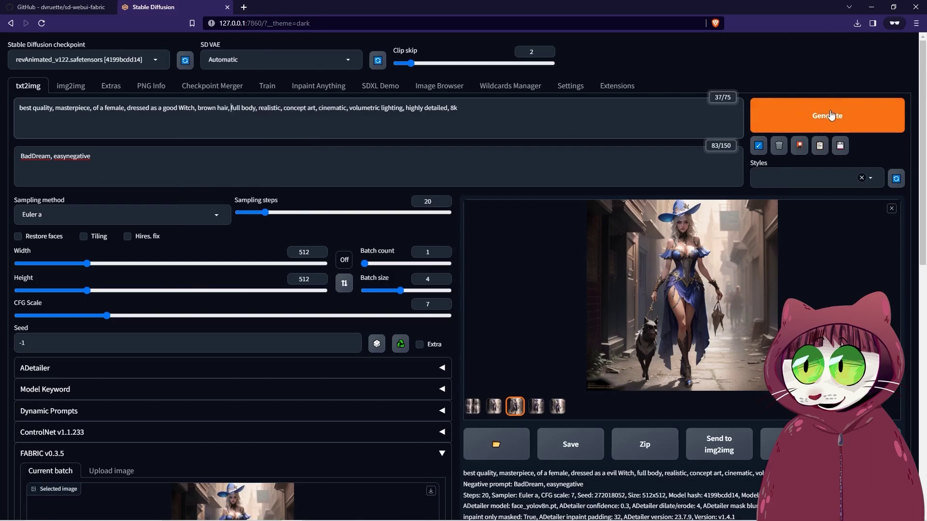
- Generate brown-haired witches and browse to the fifth one, in a white hat with two staffs
click(812, 124)
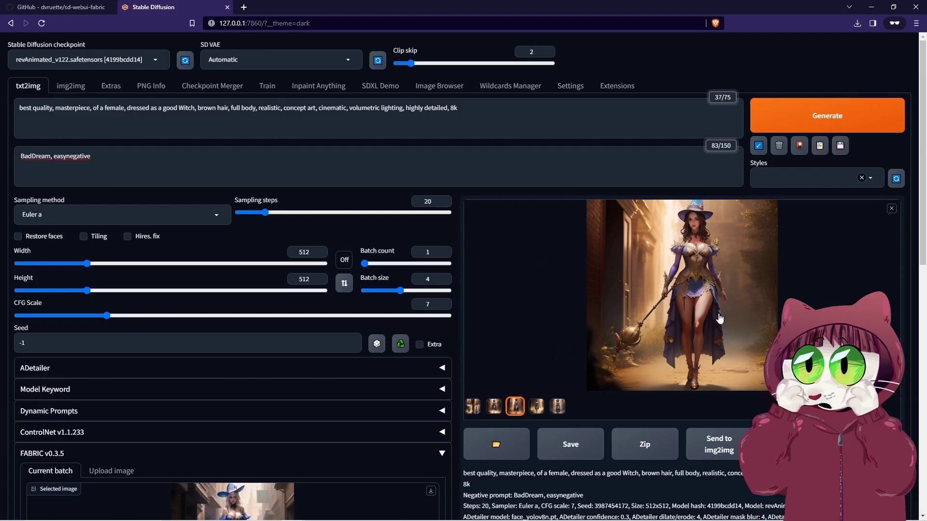
key(Left)
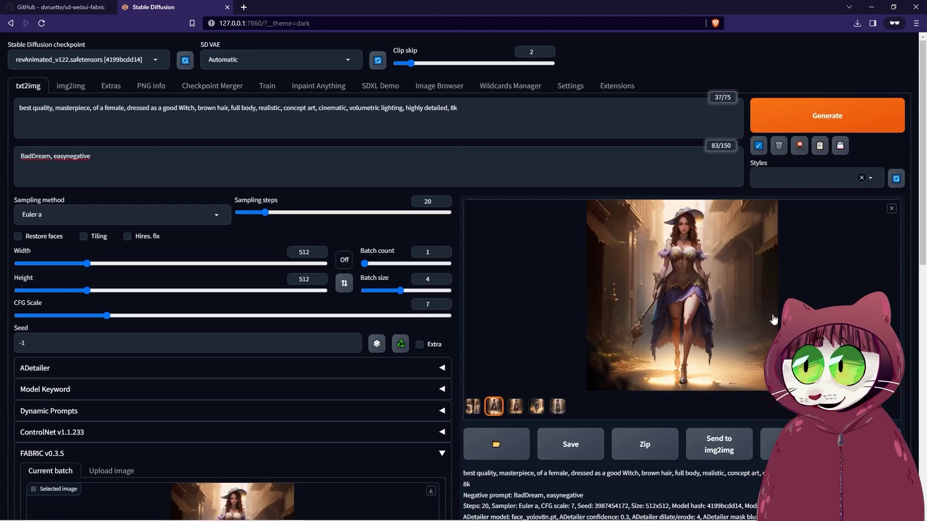
key(Right)
key(Right)
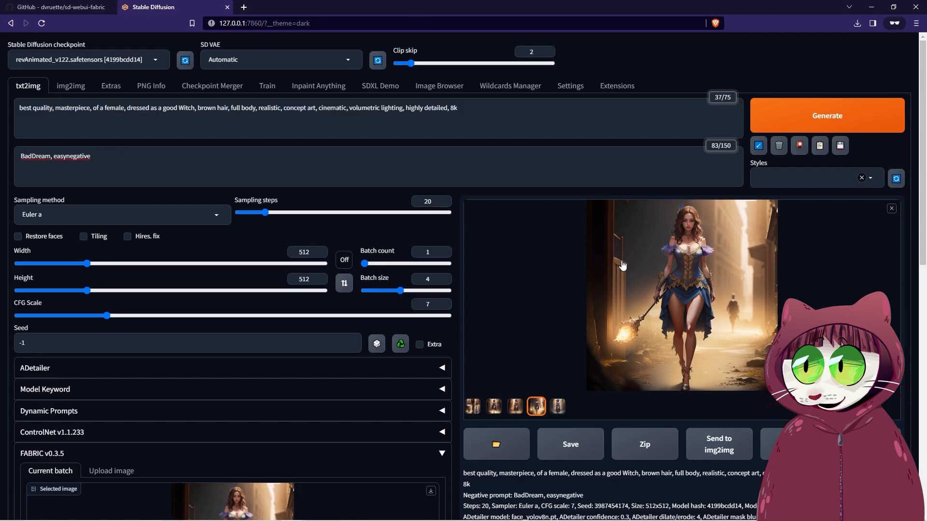
click(557, 406)
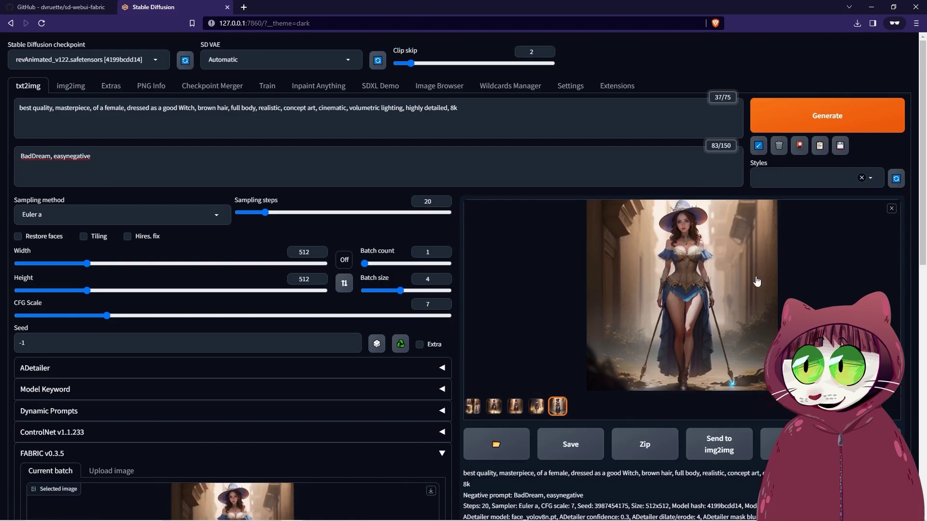
scroll(387, 394, down, 3)
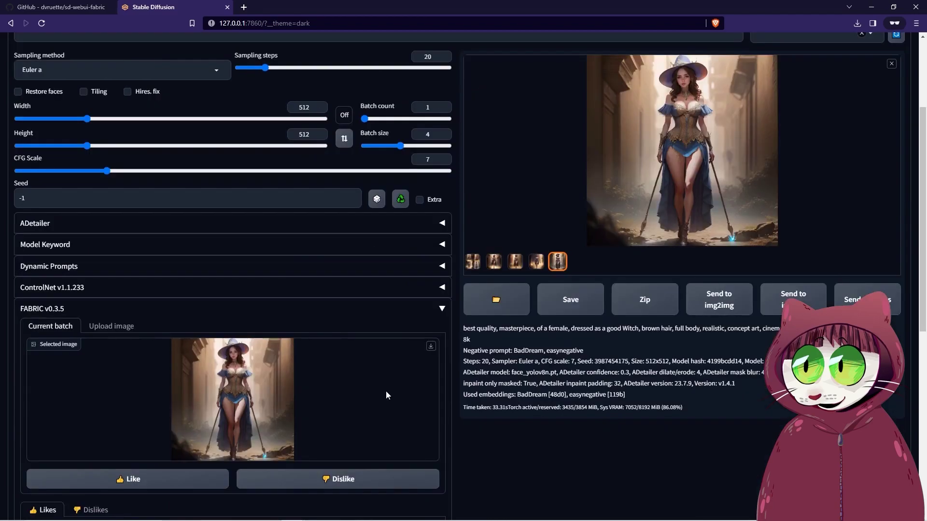